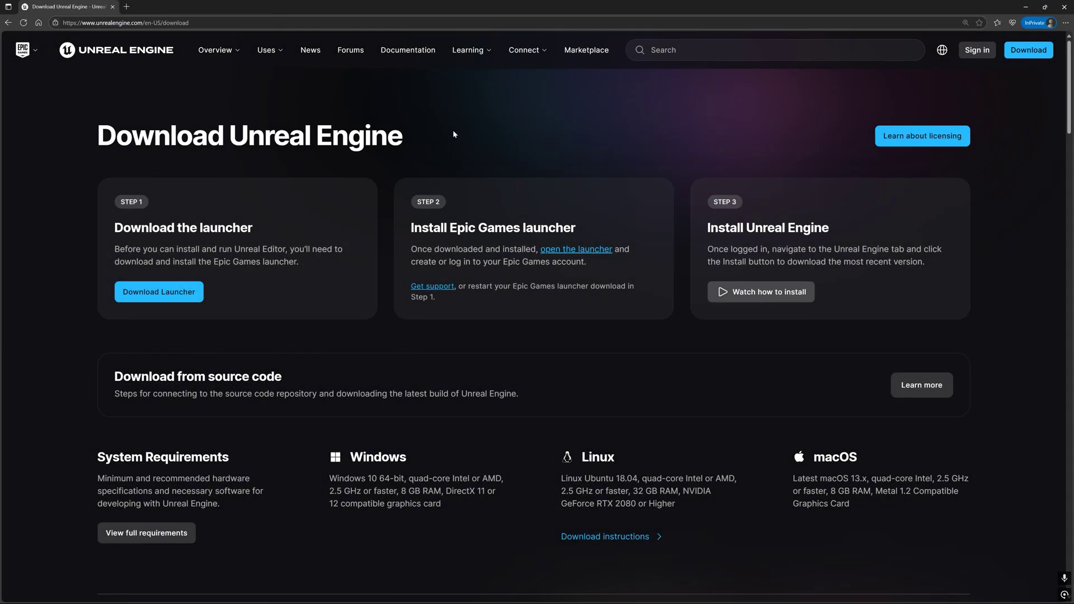
Download the Epic Games Launcher installer (.msi) from the Download Unreal Engine page.
left_click(202, 300)
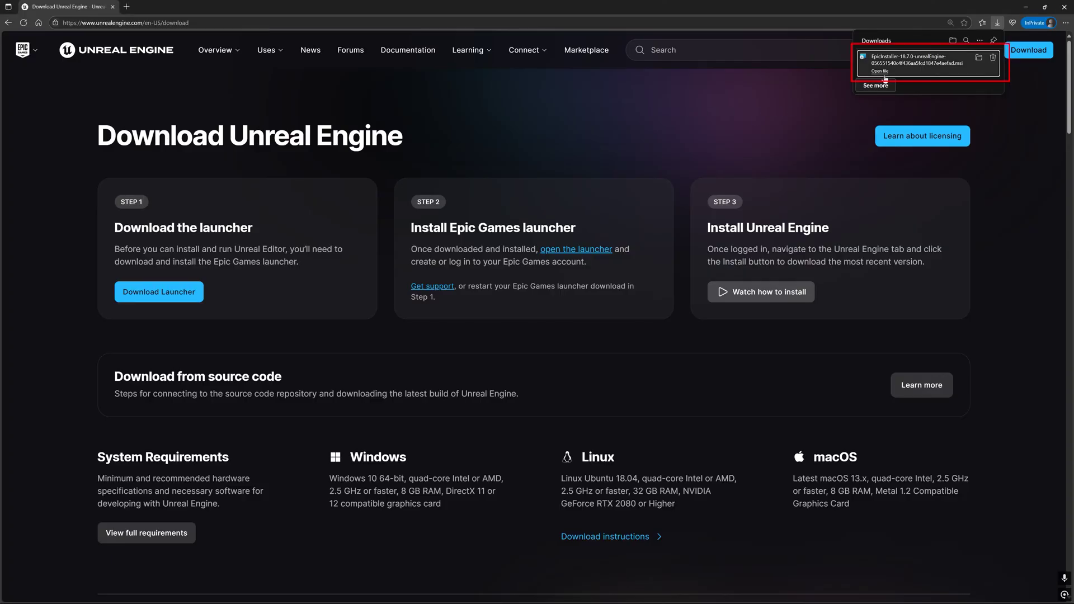
Run the downloaded launcher .msi and approve both User Account Control prompts.
left_click(884, 77)
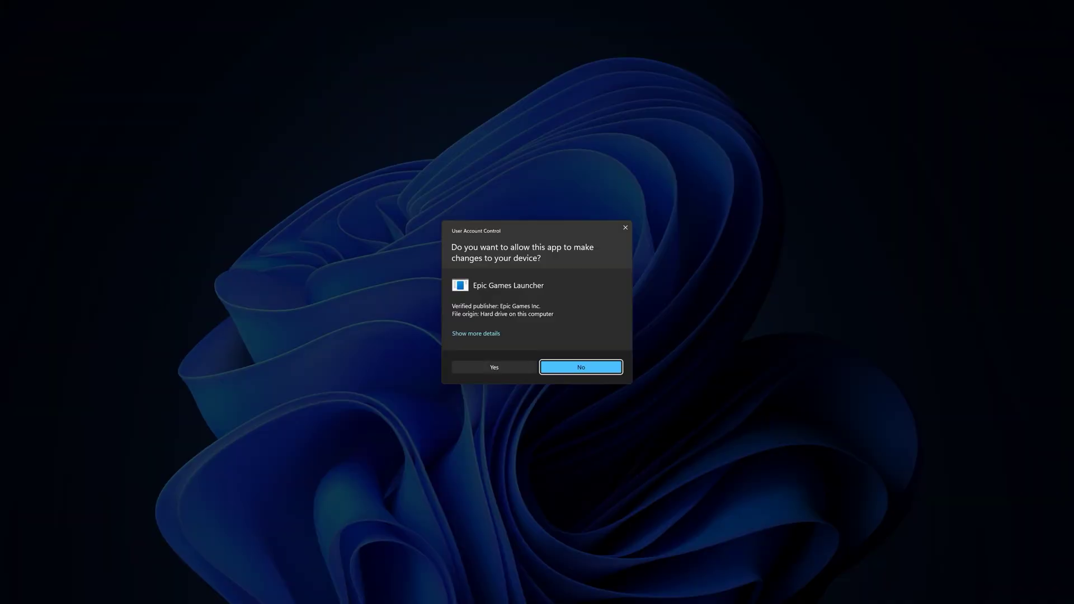
key("alt+y")
key("alt+y")
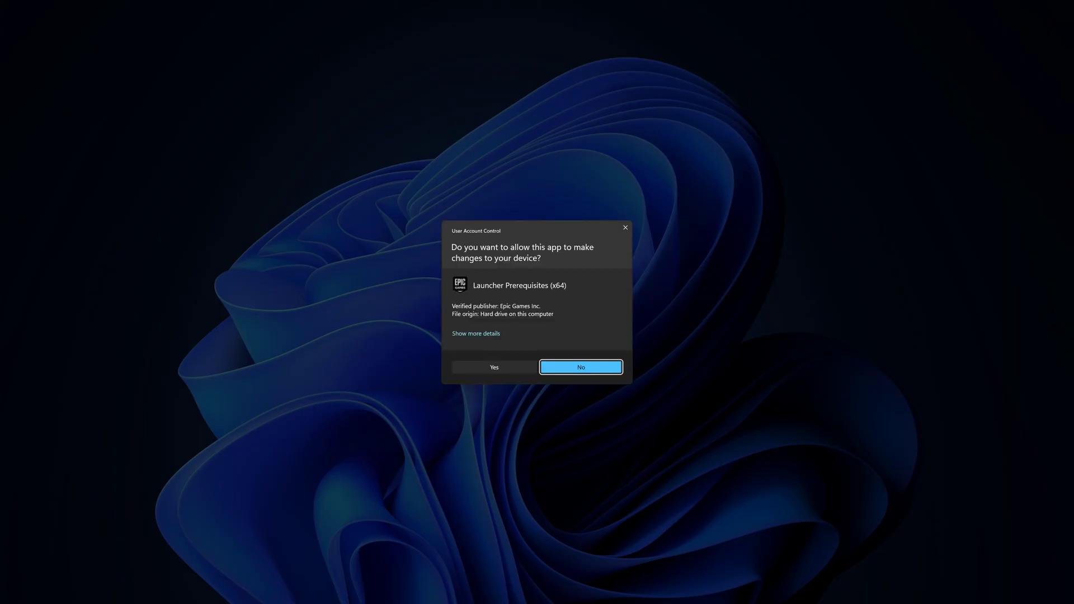
key("alt+y")
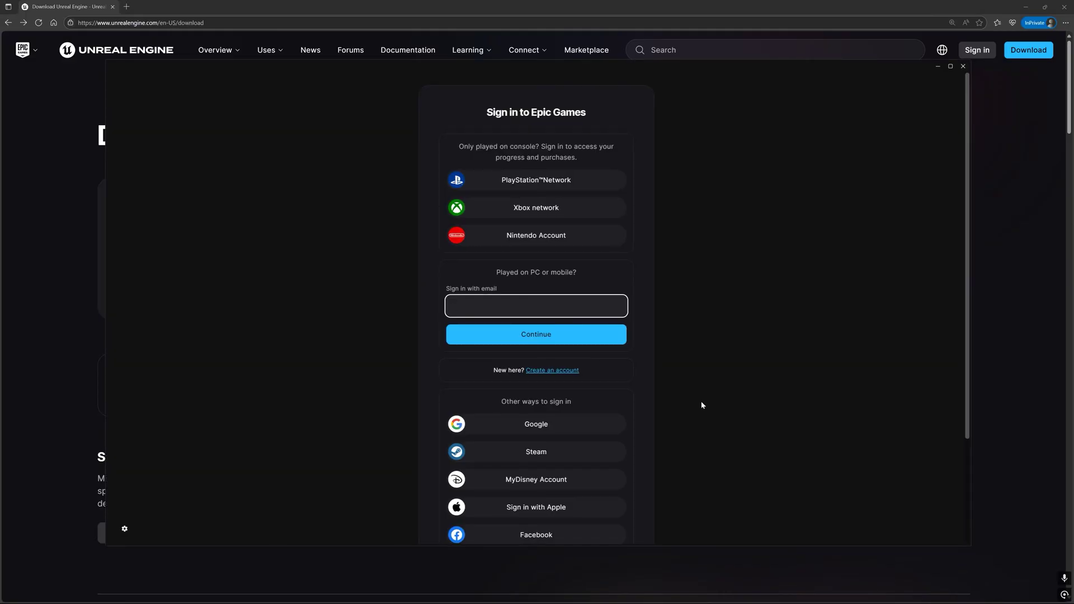
Search Start for 'epic games launcher', then return to the launcher's sign-in window.
key("super")
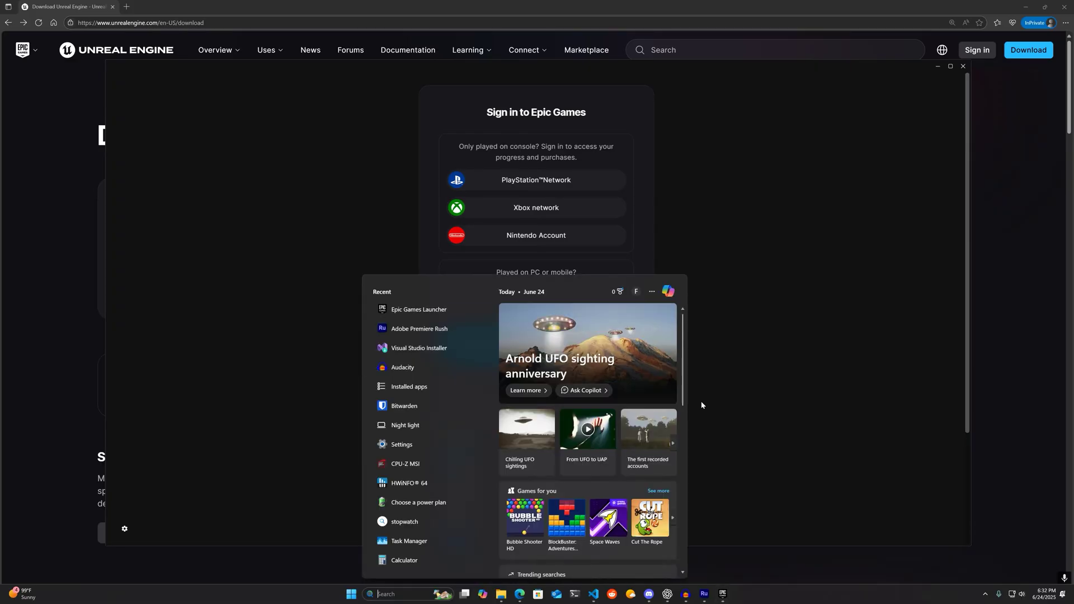
type("epic games launcher")
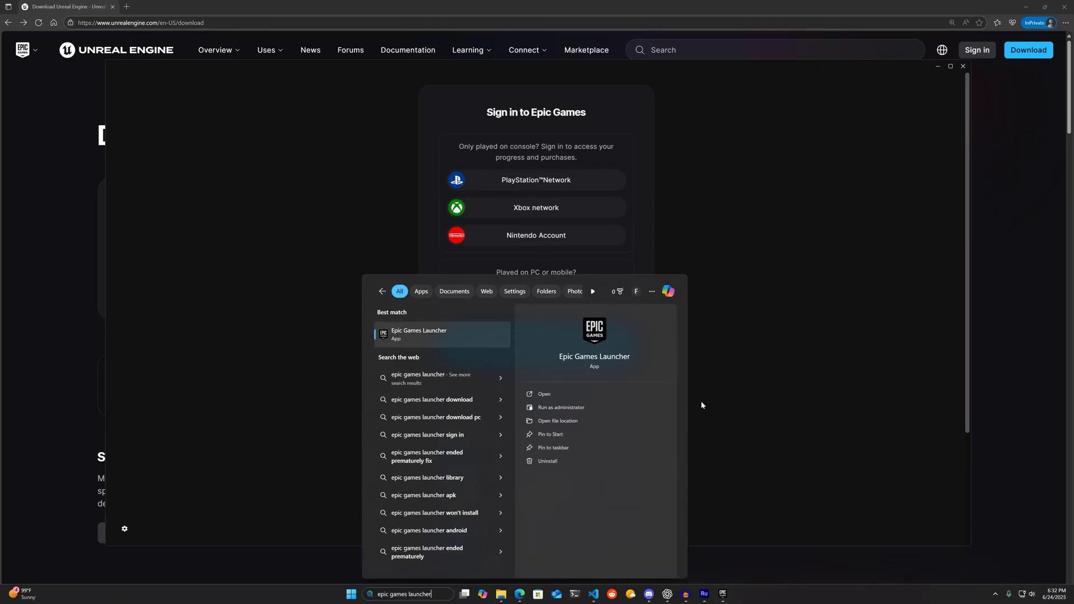
left_click(496, 338)
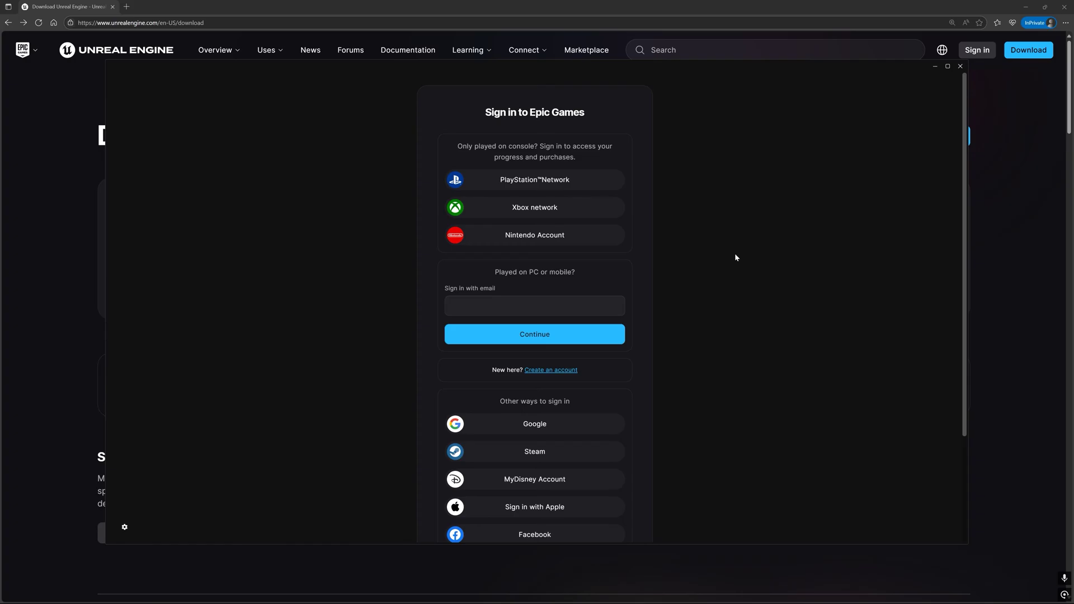
scroll(730, 255, "down", 3)
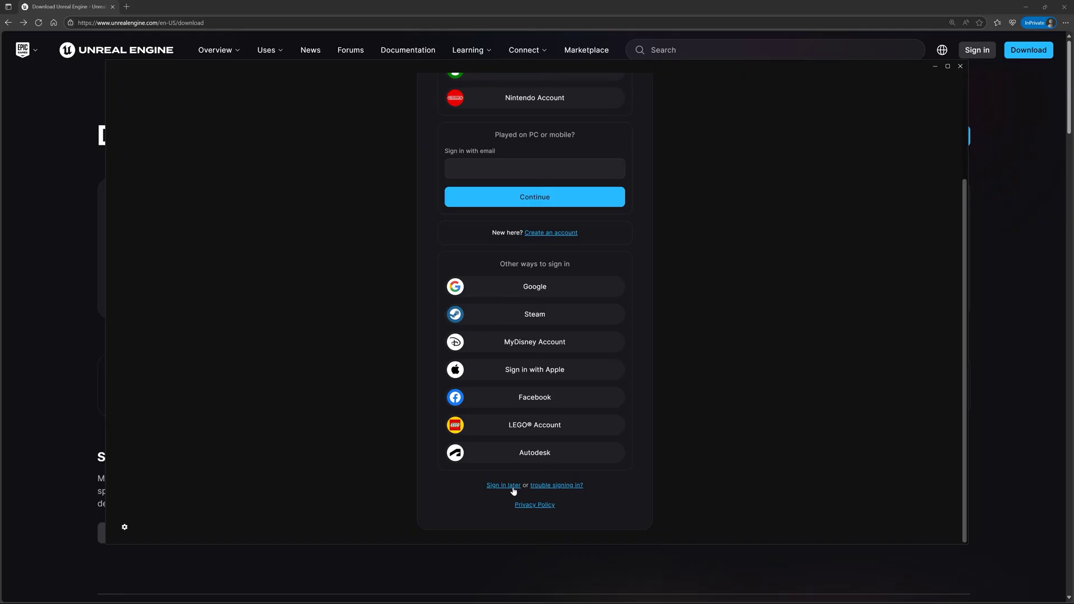
scroll(512, 482, "up", 3)
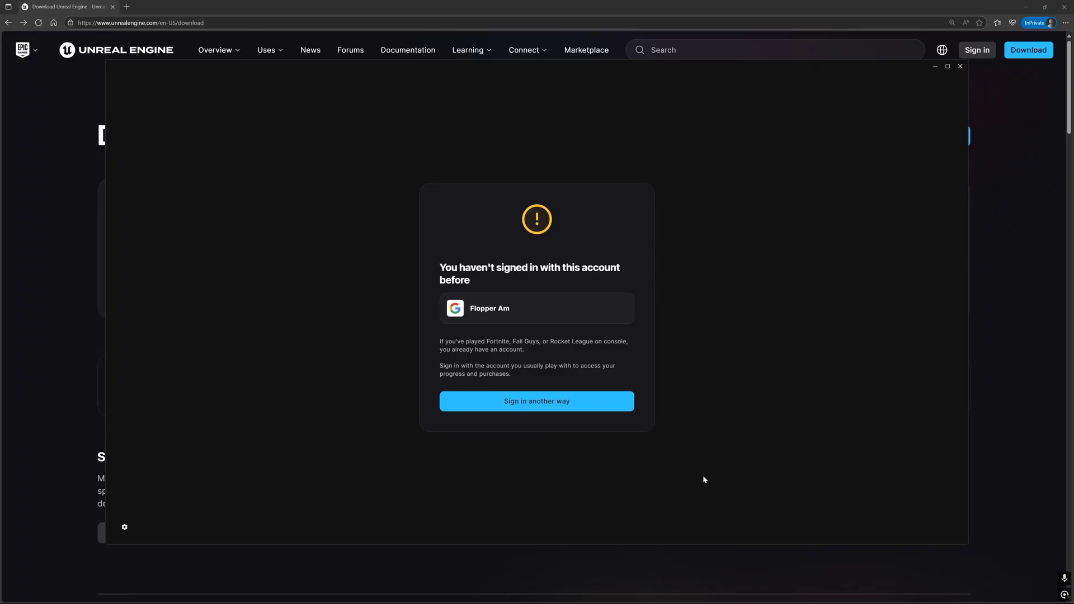
Choose another sign-in option, answer no Epic games played, and submit the account e-mail.
left_click(627, 401)
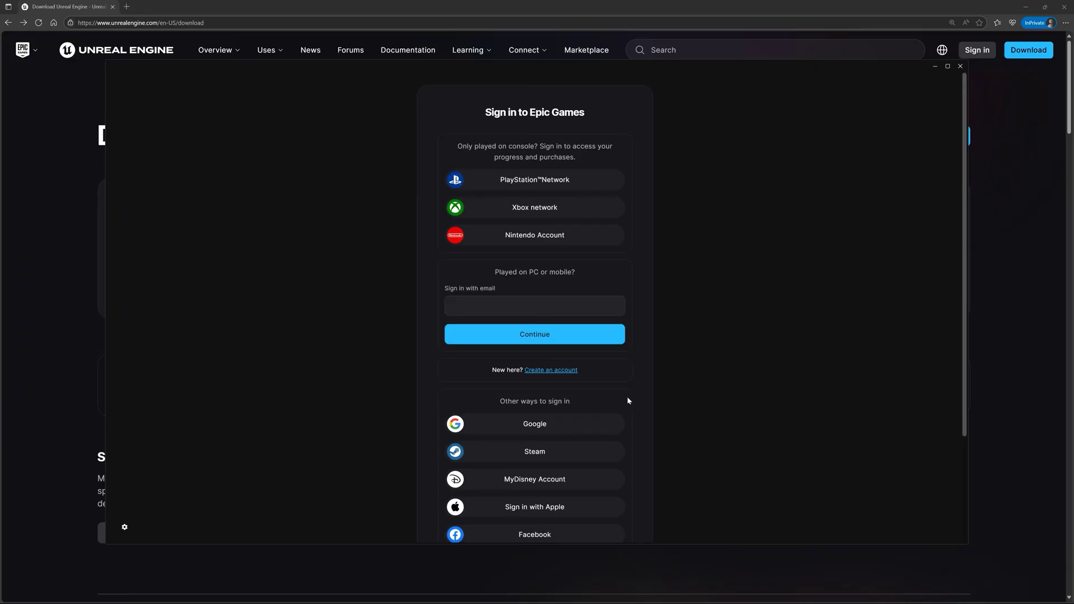
left_click(575, 371)
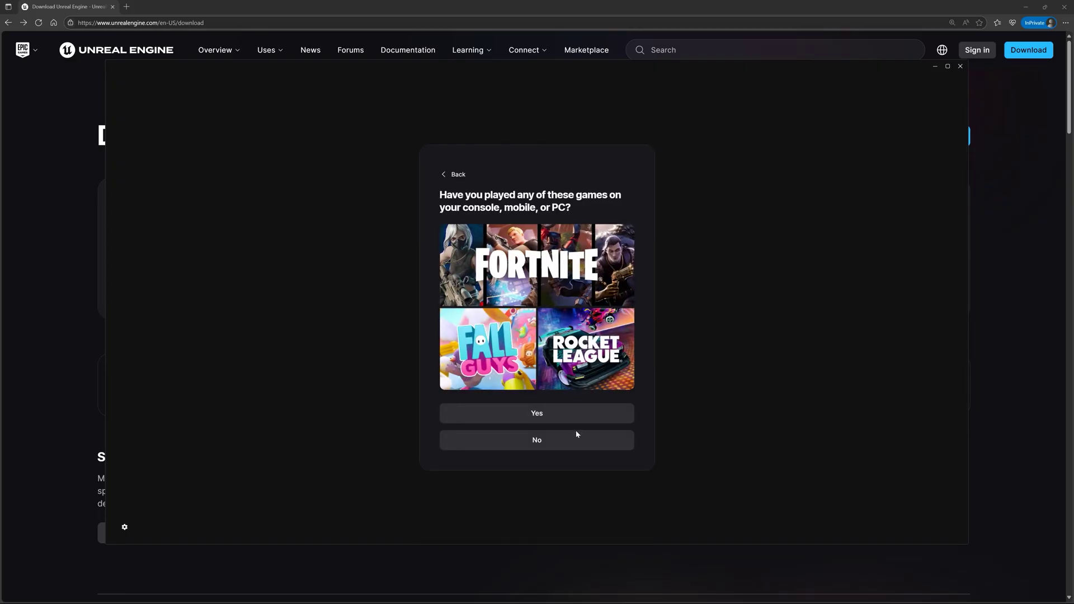
left_click(575, 437)
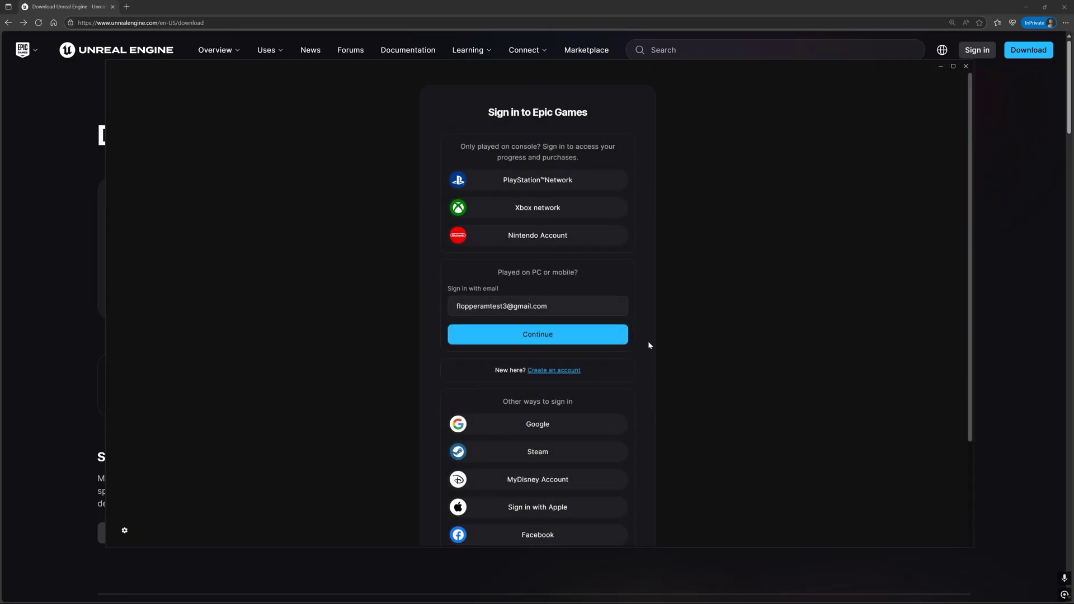
left_click(614, 341)
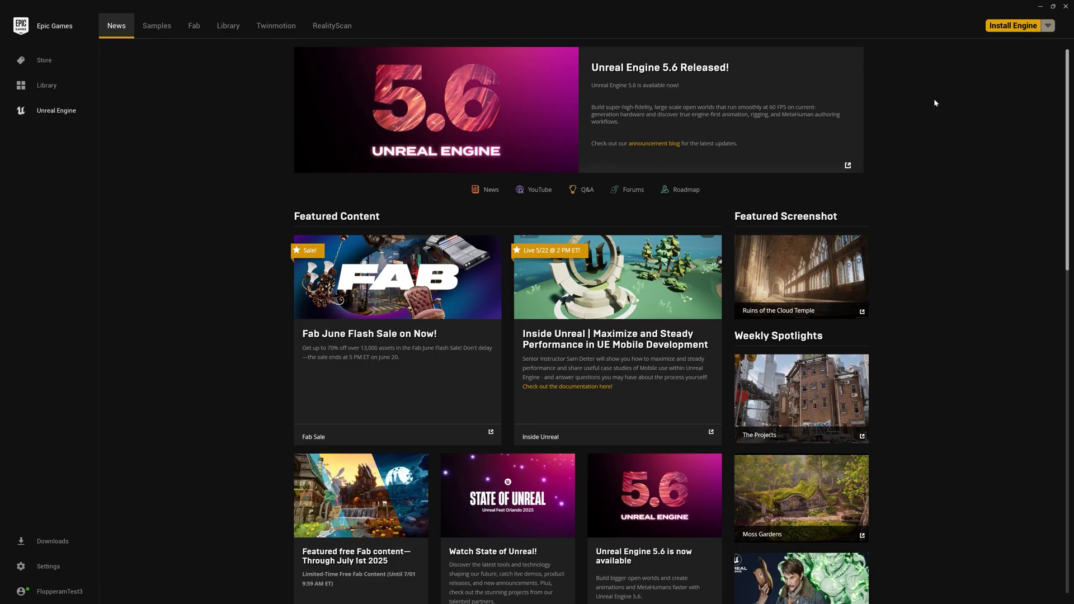
Add an engine version slot in the Unreal Engine Library, keep 5.6.0, and start installing.
left_click(229, 34)
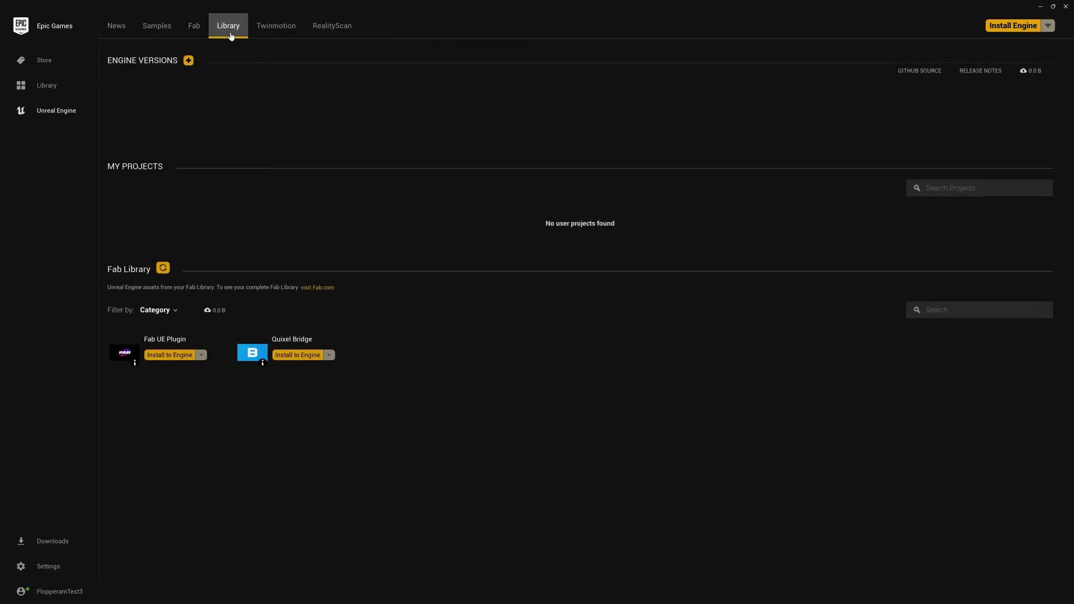
left_click(188, 61)
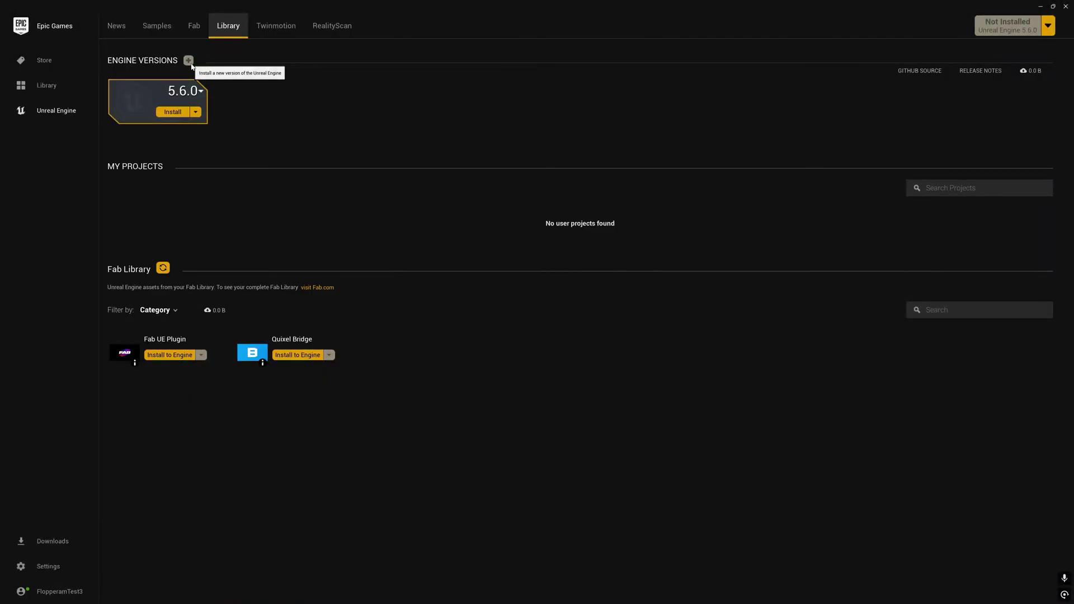
left_click(195, 93)
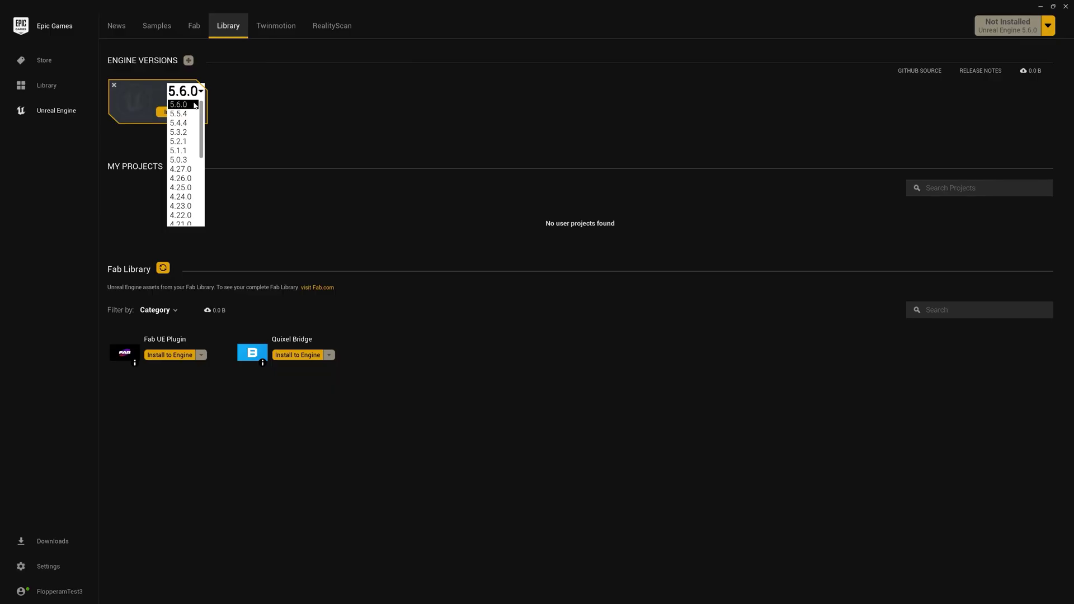
left_click(194, 106)
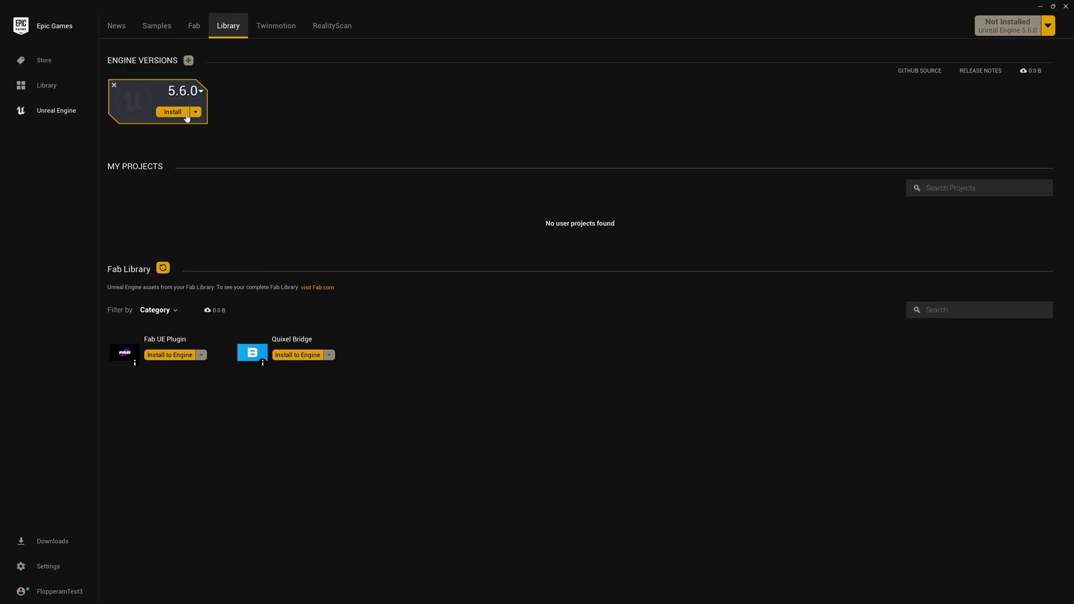
left_click(187, 115)
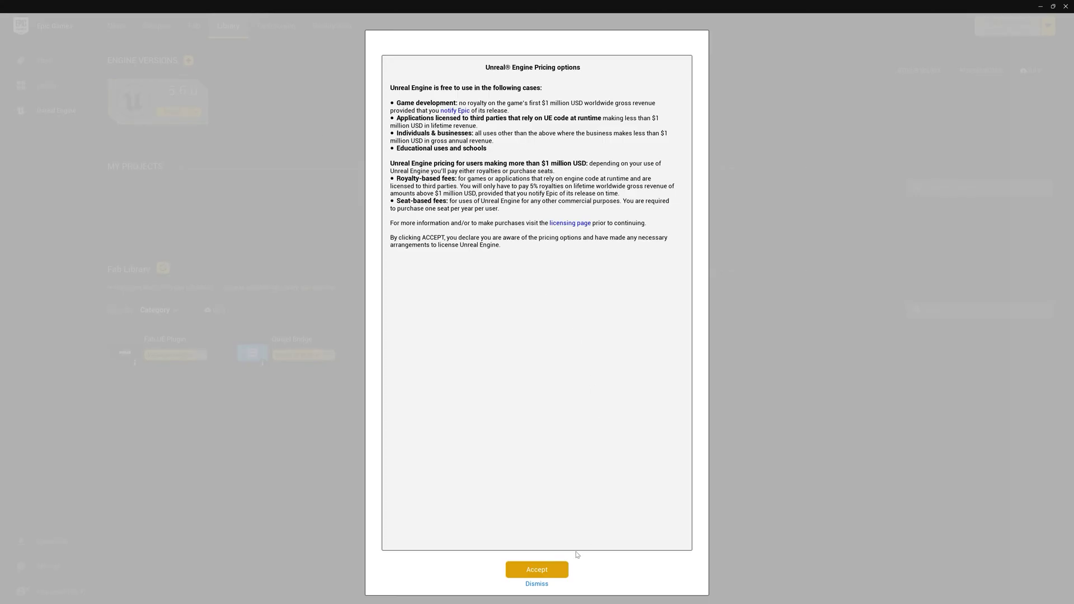
Accept the pricing terms, review installation options, and approve installing 5.6.0 into C:\Program Files\Epic Games\UE_5.6.
left_click(560, 571)
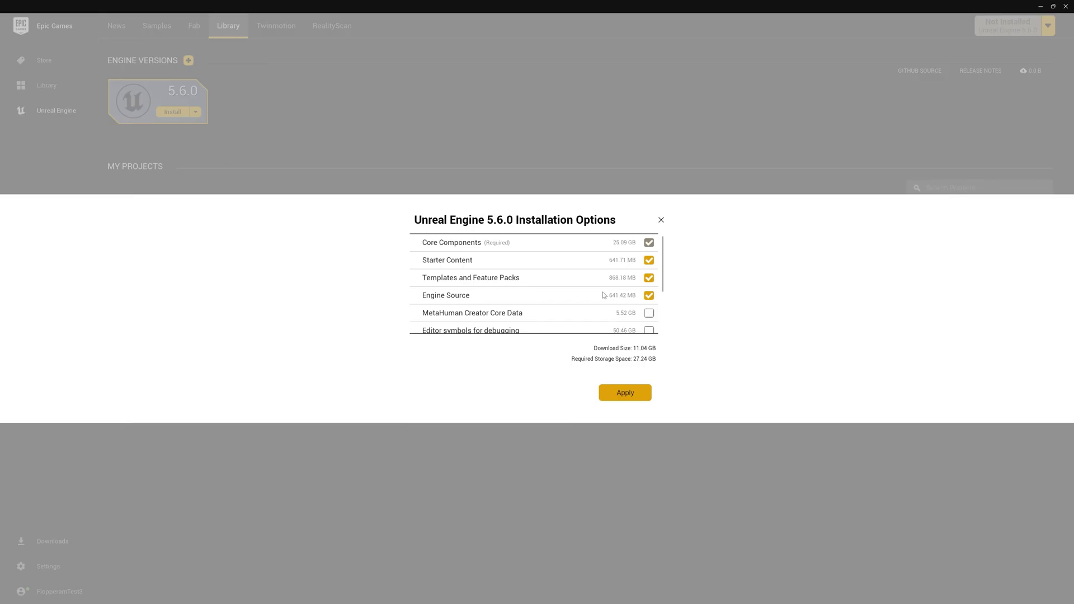
scroll(600, 295, "down", 1)
scroll(601, 295, "down", 5)
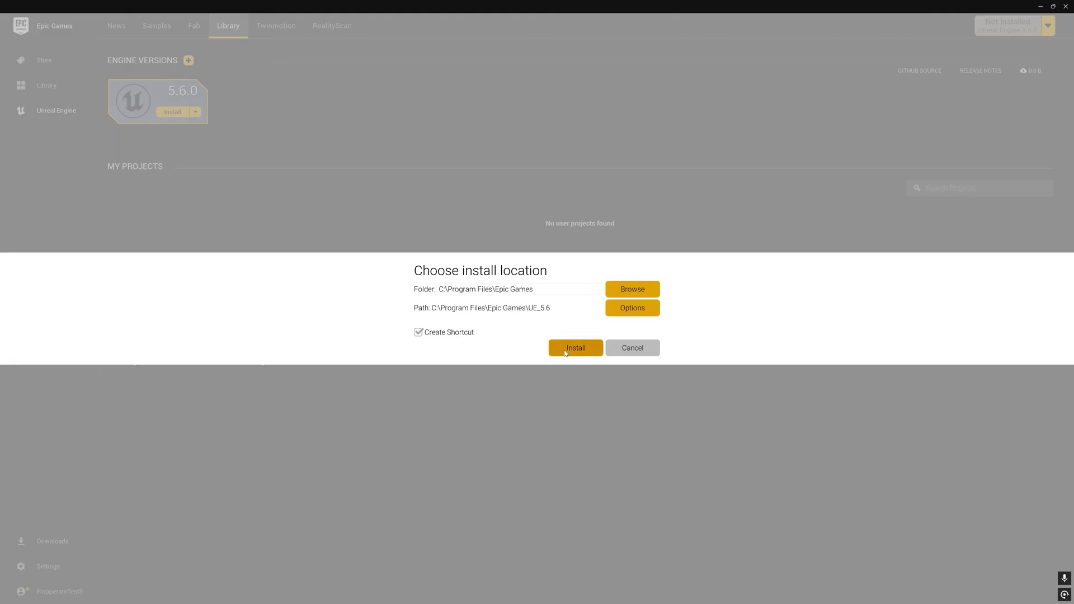
left_click(520, 367)
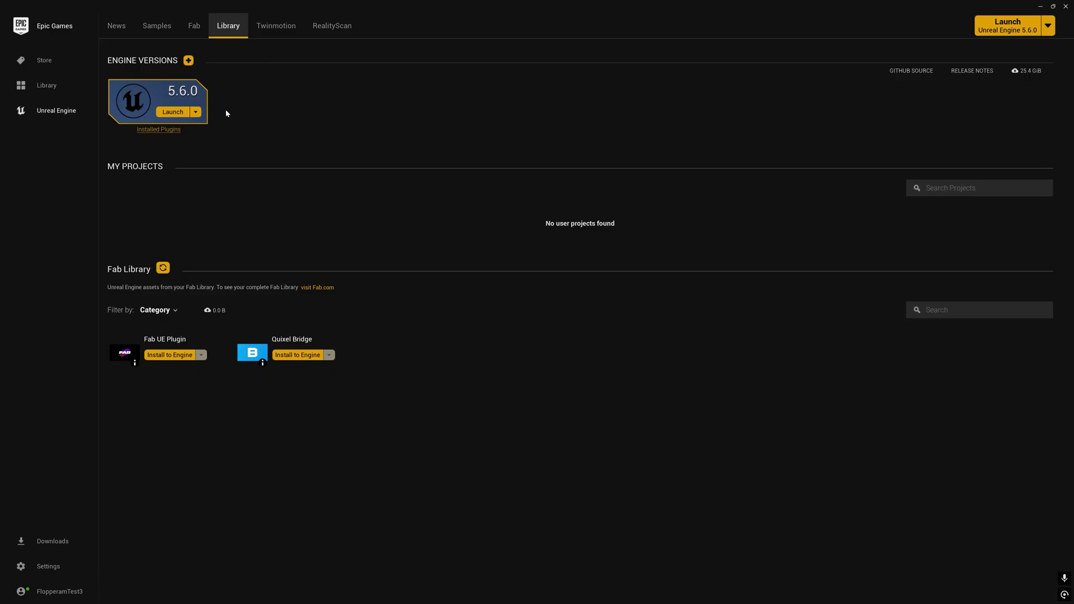
Once 5.6.0 finishes installing, go to the launcher's News page.
left_click(124, 26)
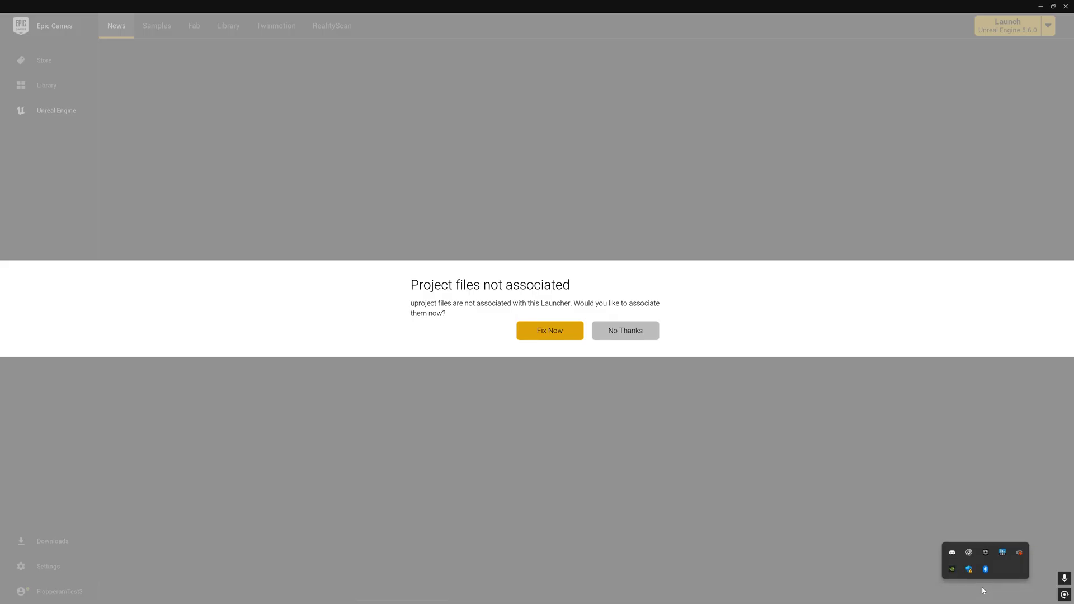
Exit the launcher from the tray, reopen it, and associate uproject files with it.
right_click(986, 552)
left_click(999, 551)
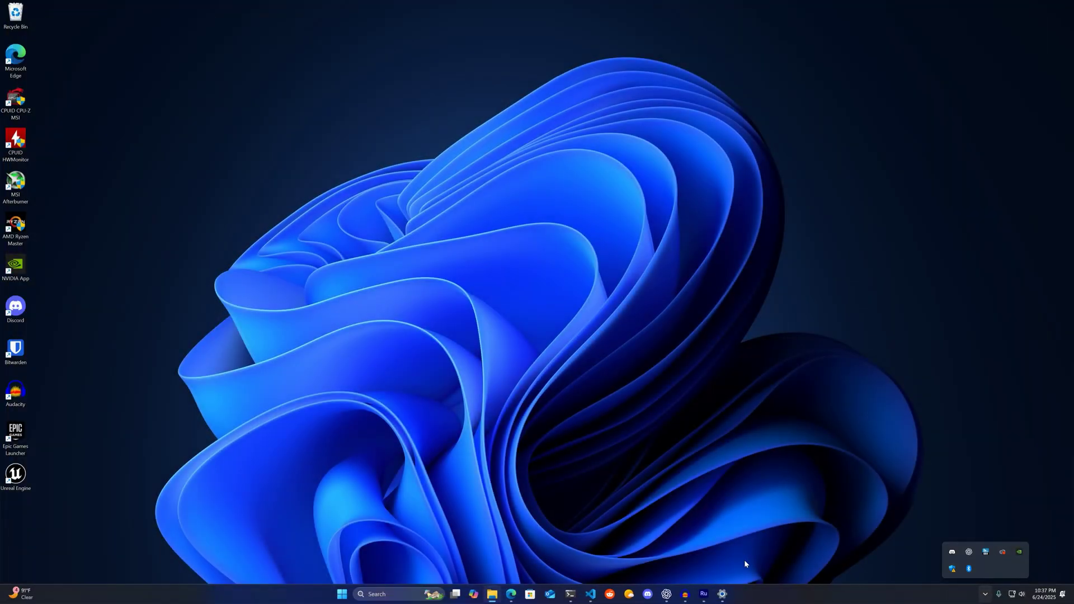
left_click(351, 594)
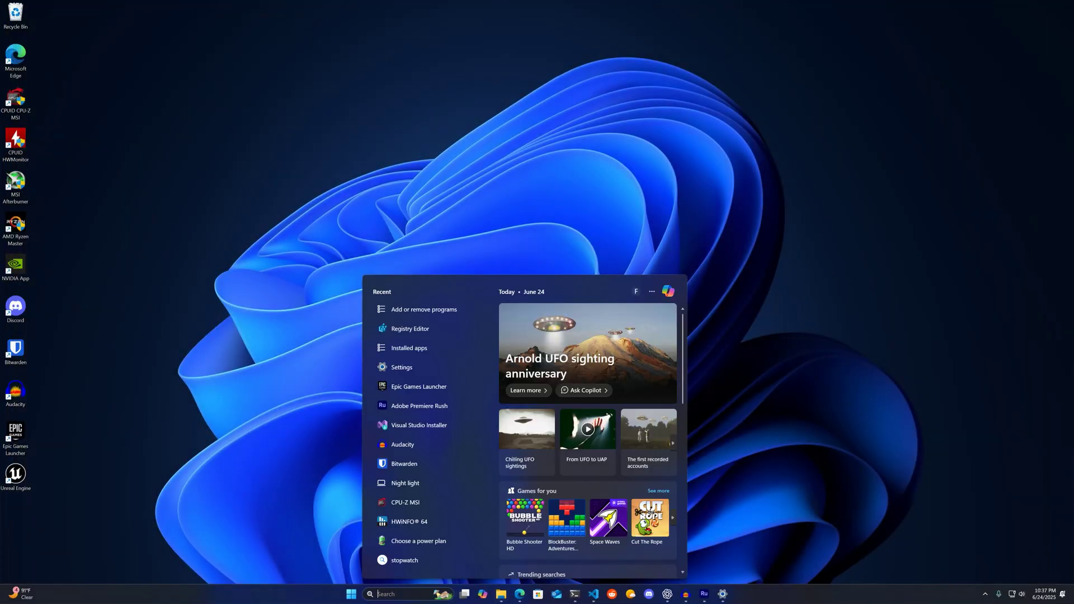
left_click(425, 387)
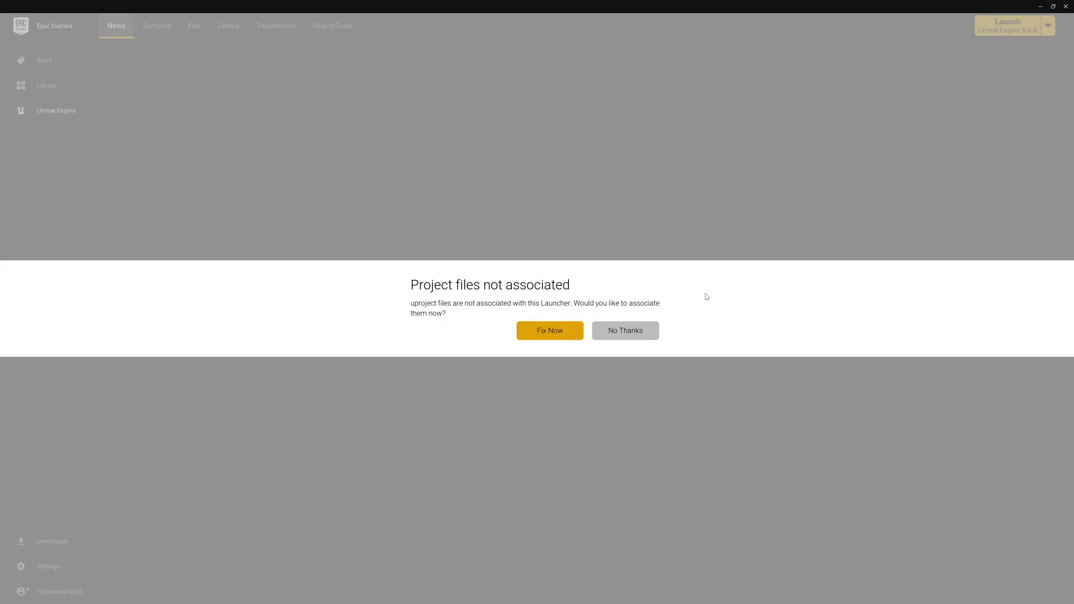
left_click(566, 340)
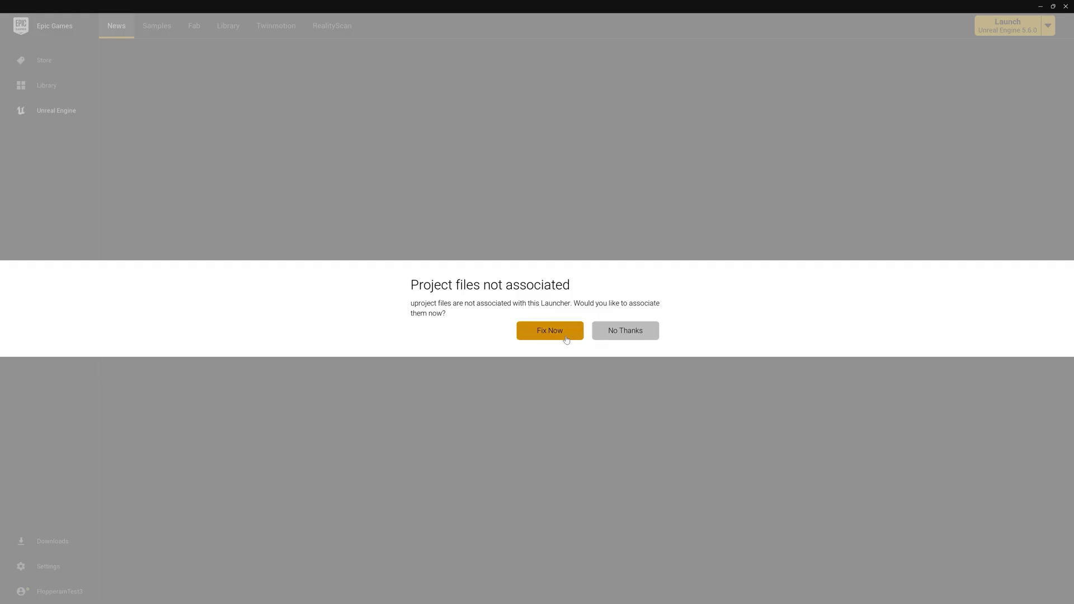
left_click(523, 370)
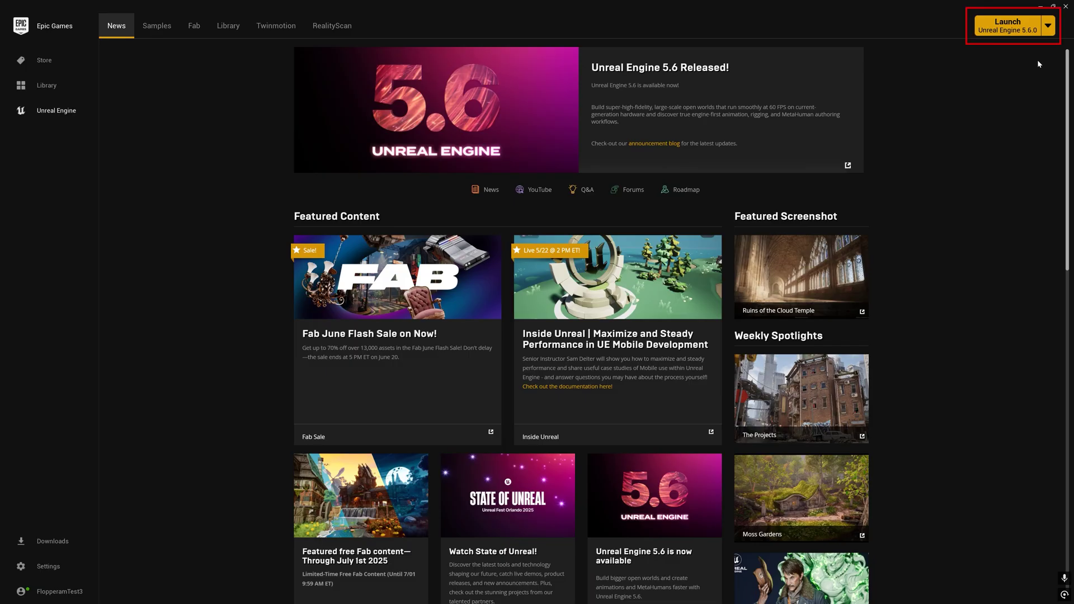
Launch Unreal Engine 5.6.0 from the Launch button's version dropdown.
left_click(1048, 25)
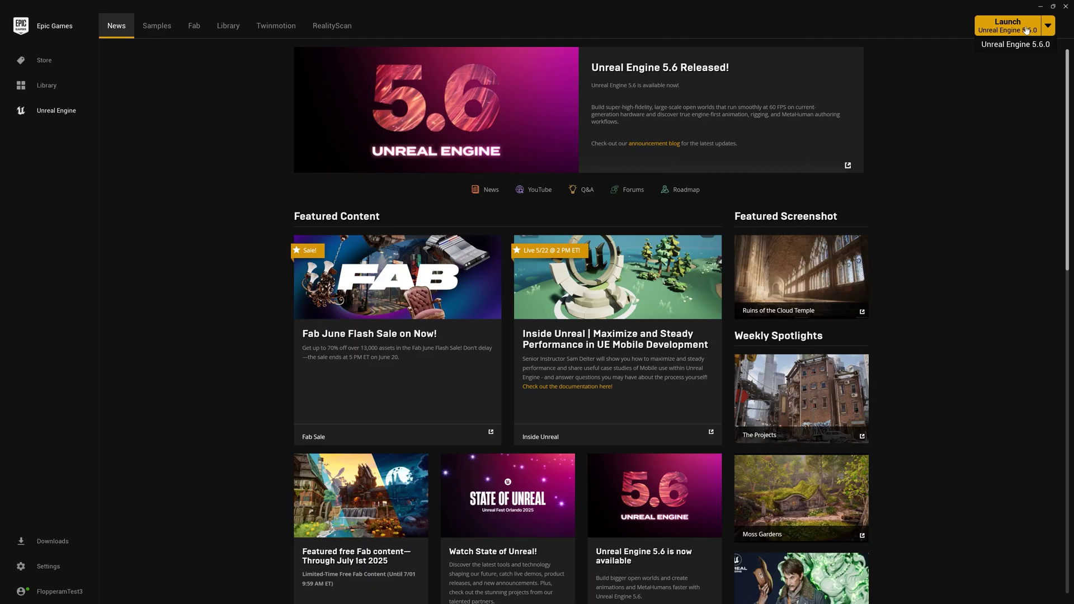
left_click(1027, 29)
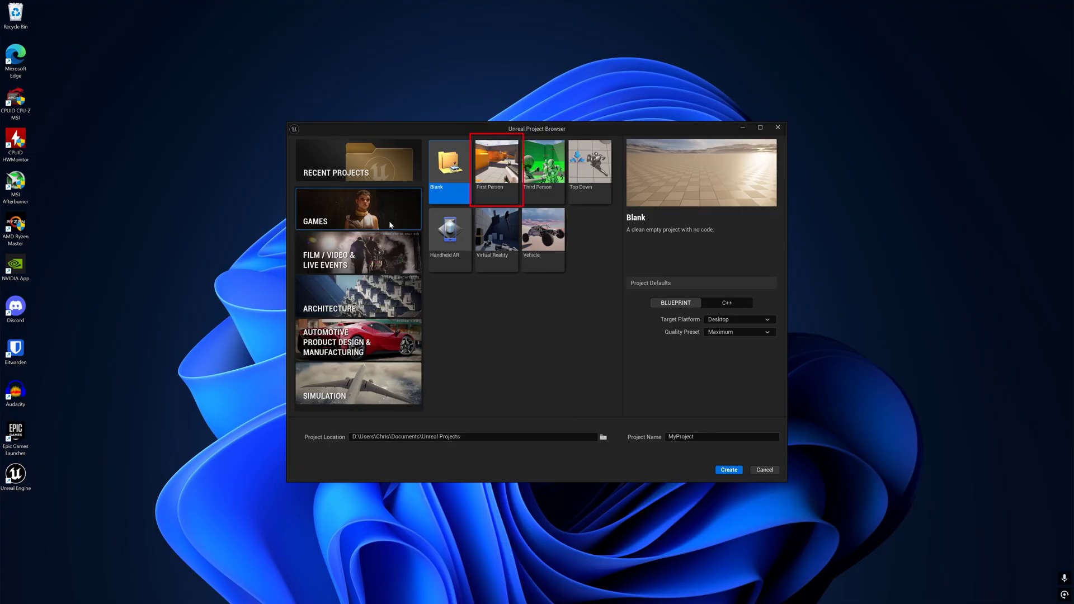
Create a Blueprint First Person project named MyProject with the default location.
left_click(479, 195)
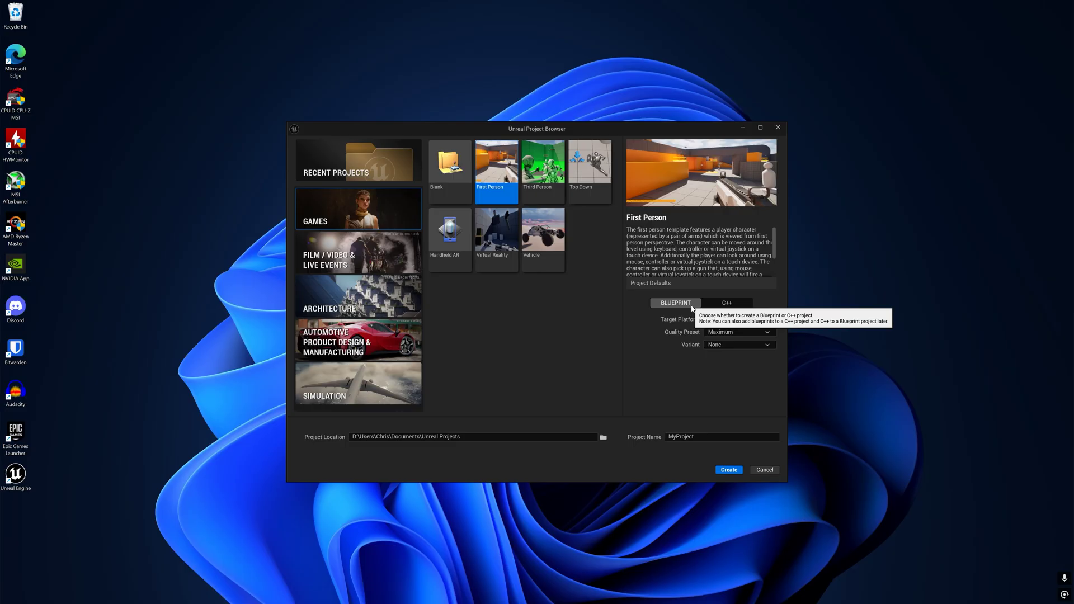
left_click(567, 436)
left_click(679, 436)
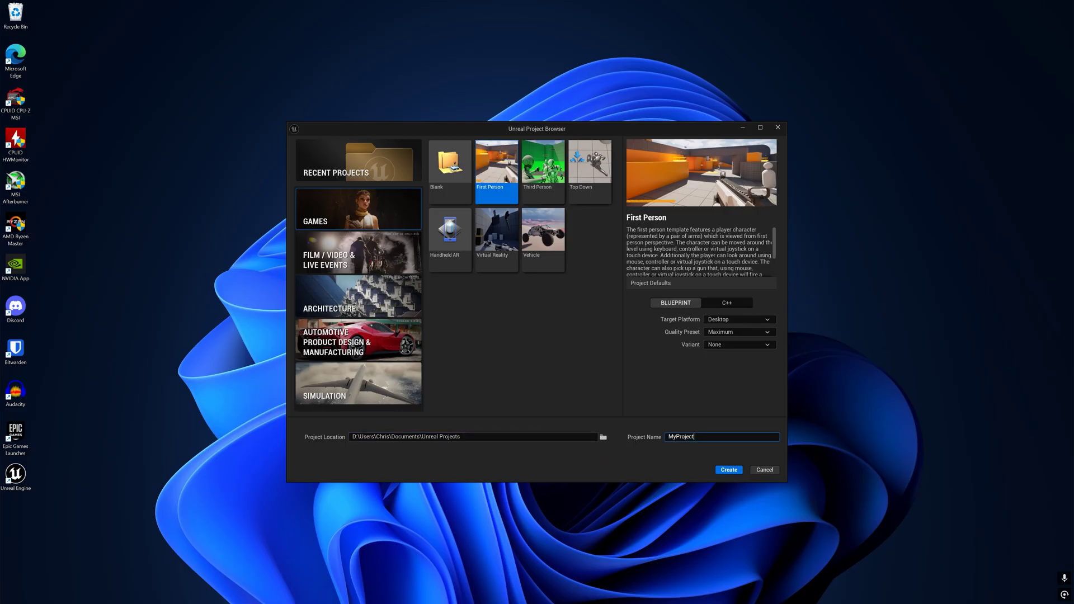
left_click(729, 469)
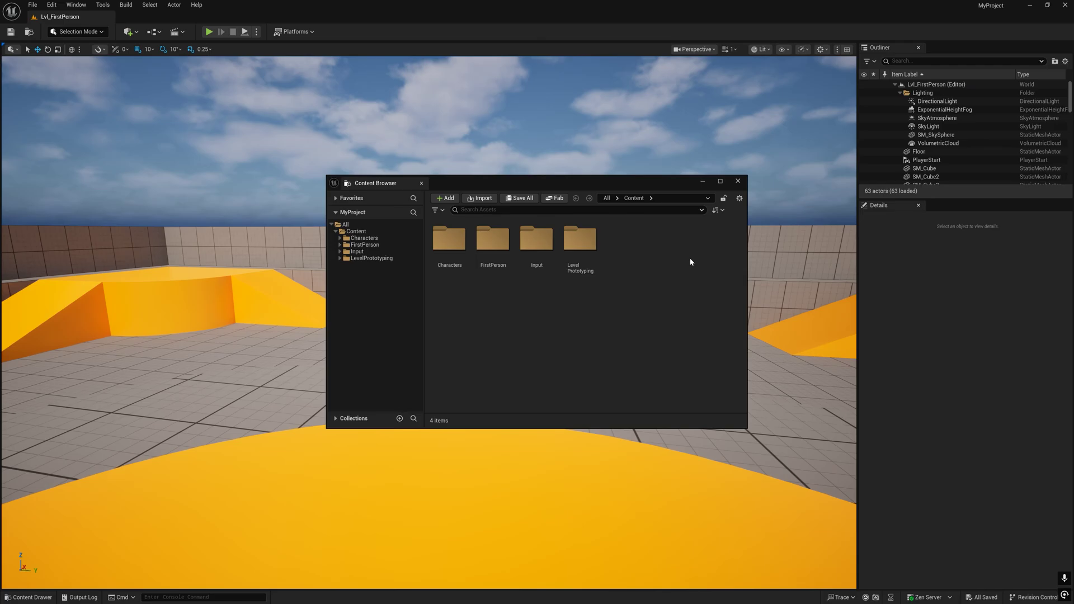
Close the Content Browser, play Lvl_FirstPerson, walk forward with W, then stop with Esc.
left_click(738, 181)
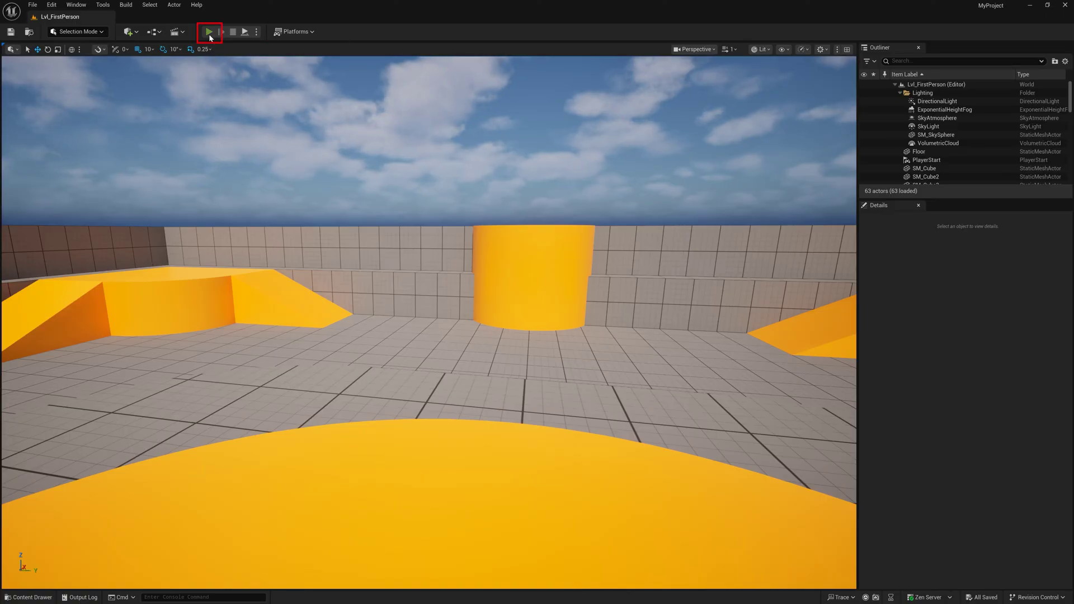
left_click(209, 33)
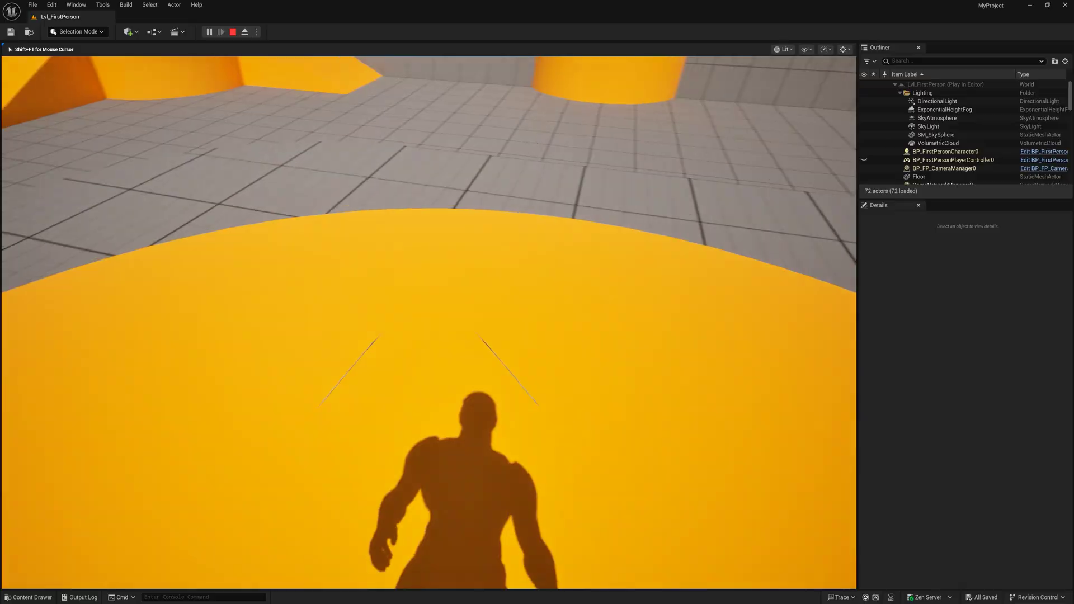
key("w")
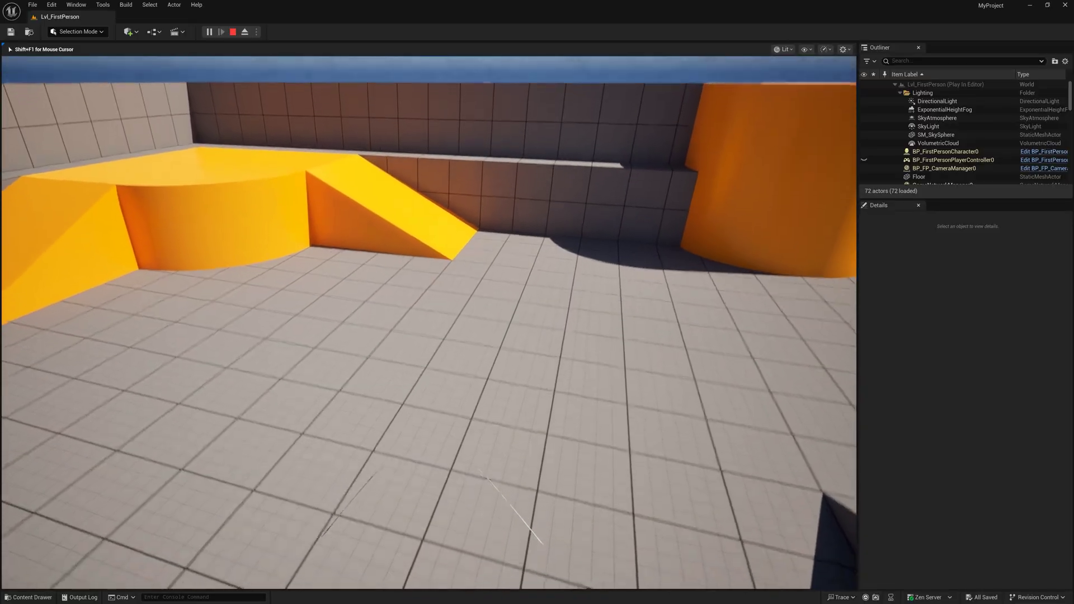
key("Escape")
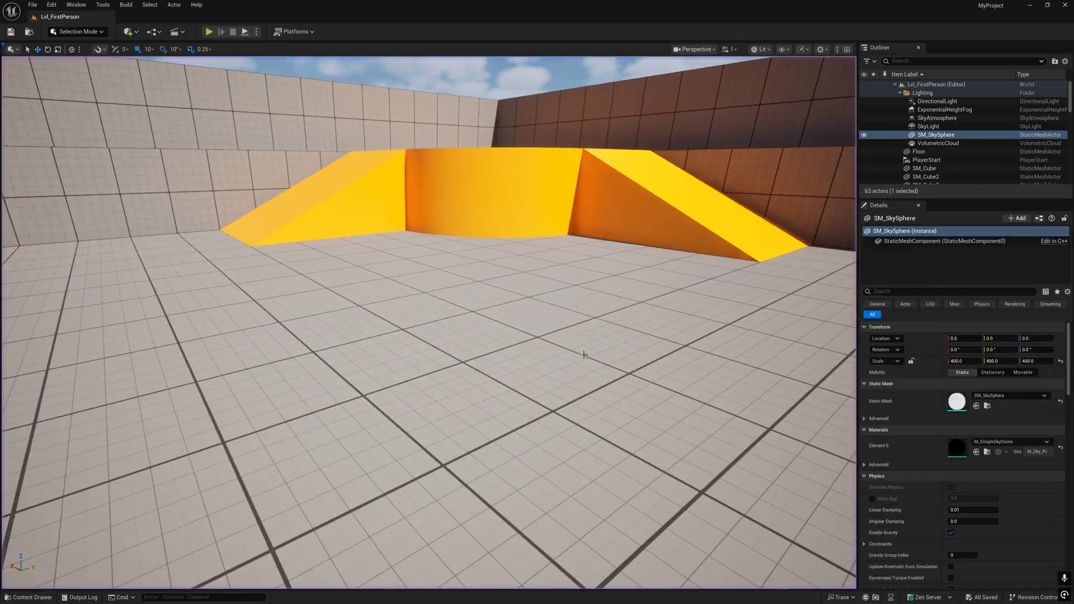